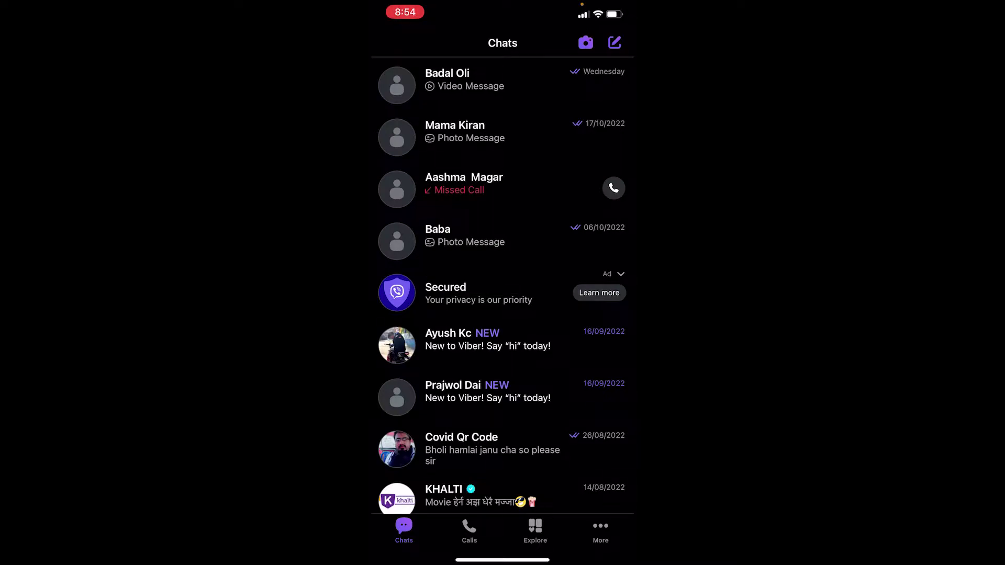
- Close Viber and swipe to the first home screen page with App Store and Settings
{"action": "left_click_drag", "start_coordinate": [503, 559], "coordinate": [502, 283]}
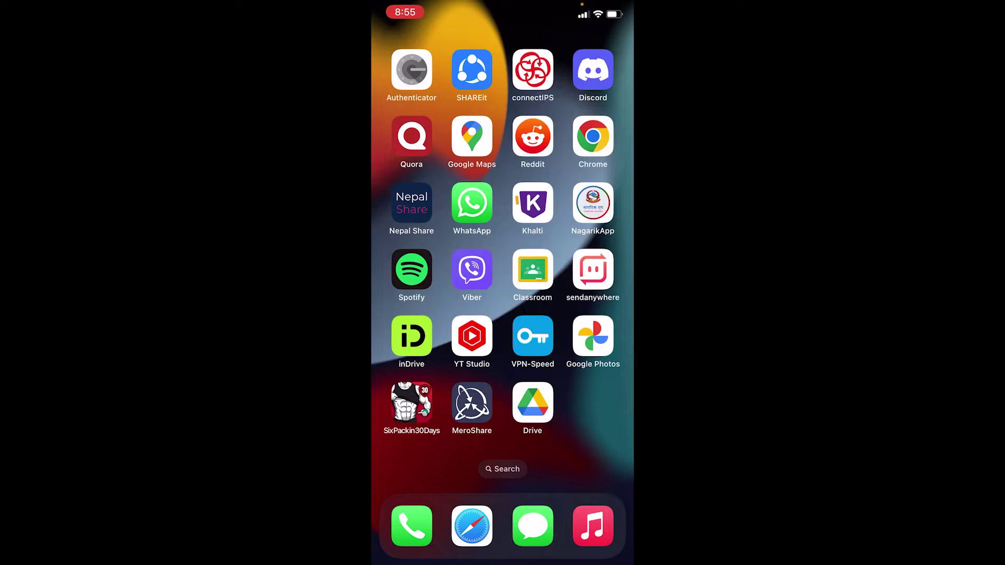
{"action": "left_click_drag", "start_coordinate": [409, 315], "coordinate": [597, 315]}
{"action": "left_click_drag", "start_coordinate": [408, 314], "coordinate": [597, 314]}
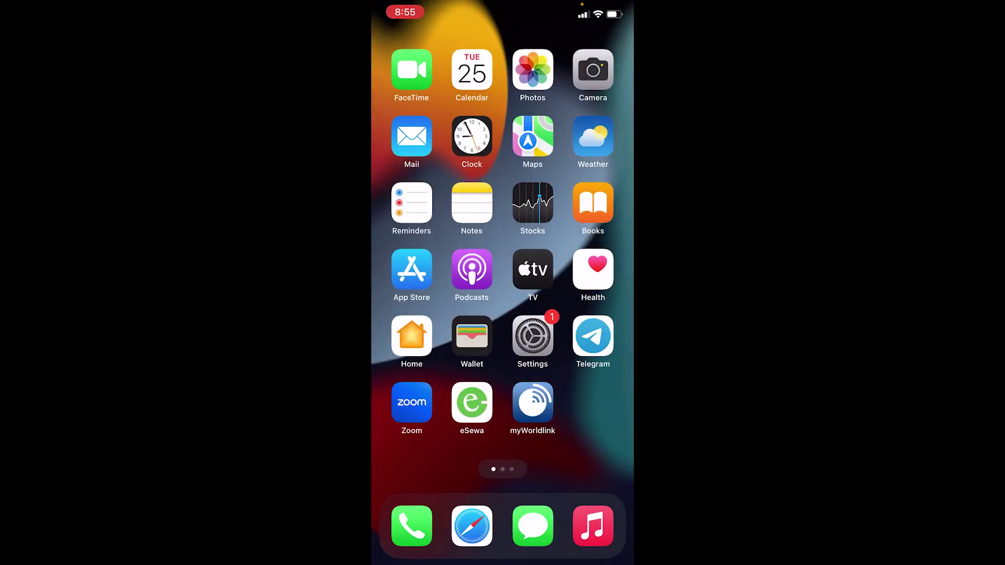